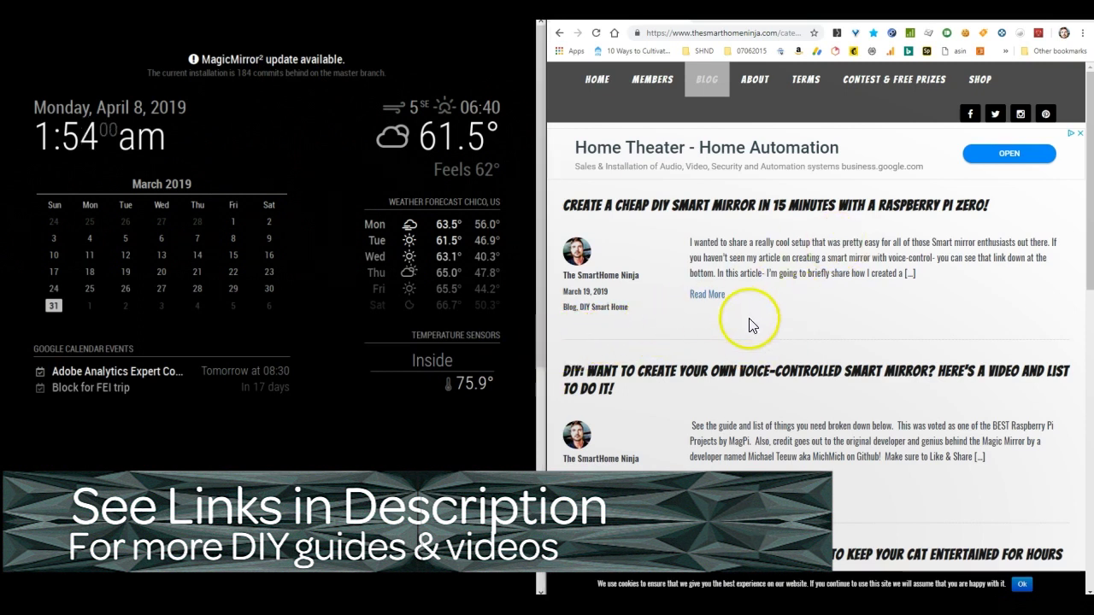
Open the voice-controlled smart mirror post at its update commands and launch a Pi terminal.
{"action": "left_click", "coordinate": [680, 385]}
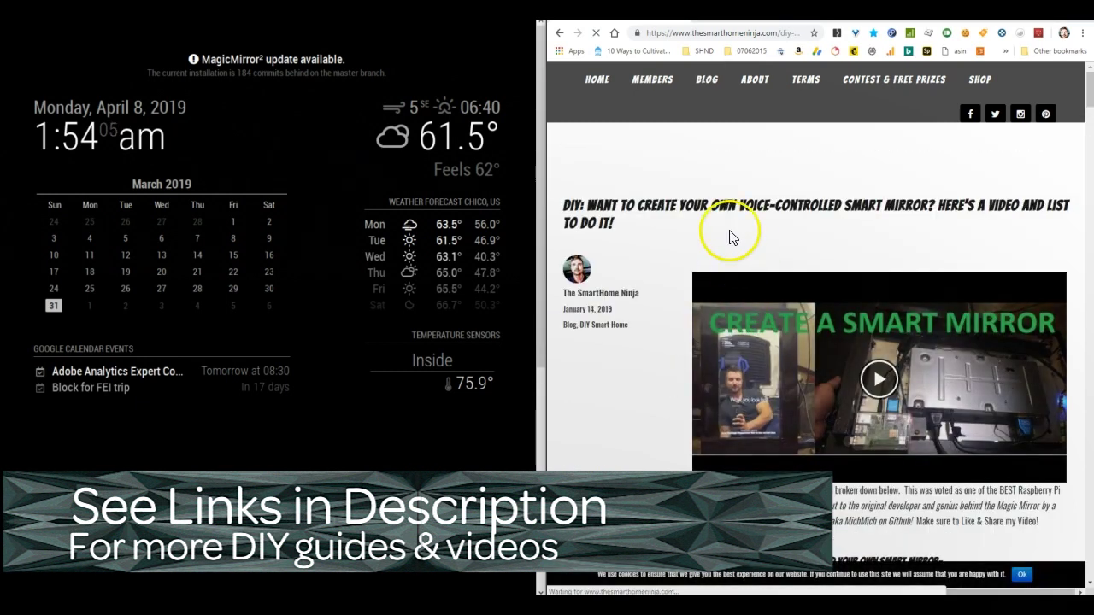
{"action": "scroll", "coordinate": [665, 250], "scroll_direction": "down", "scroll_amount": 10}
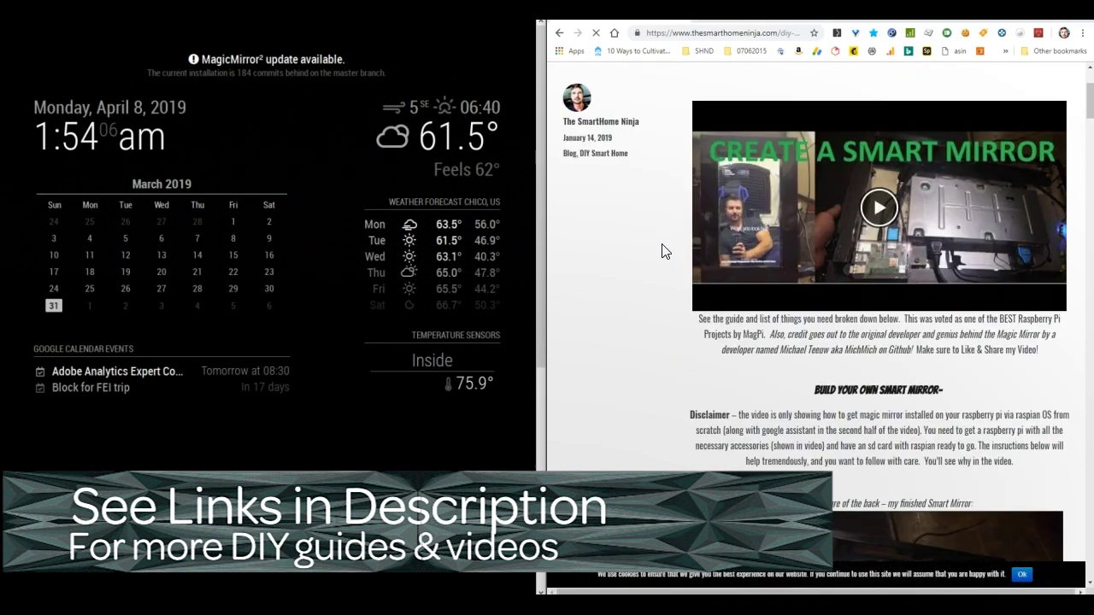
{"action": "scroll", "coordinate": [665, 250], "scroll_direction": "down", "scroll_amount": 15}
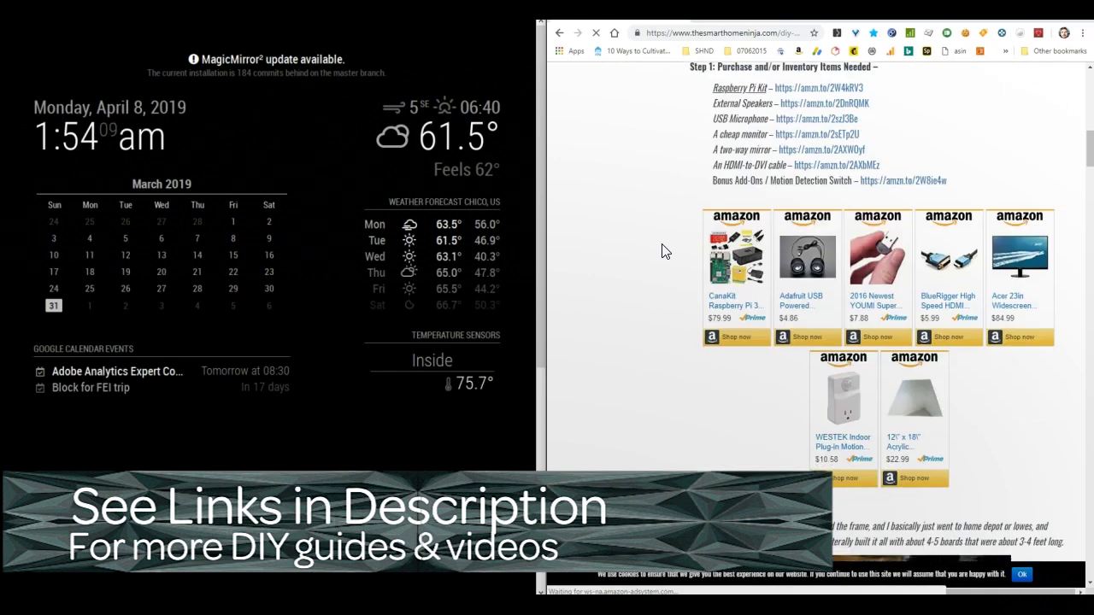
{"action": "scroll", "coordinate": [665, 250], "scroll_direction": "down", "scroll_amount": 15}
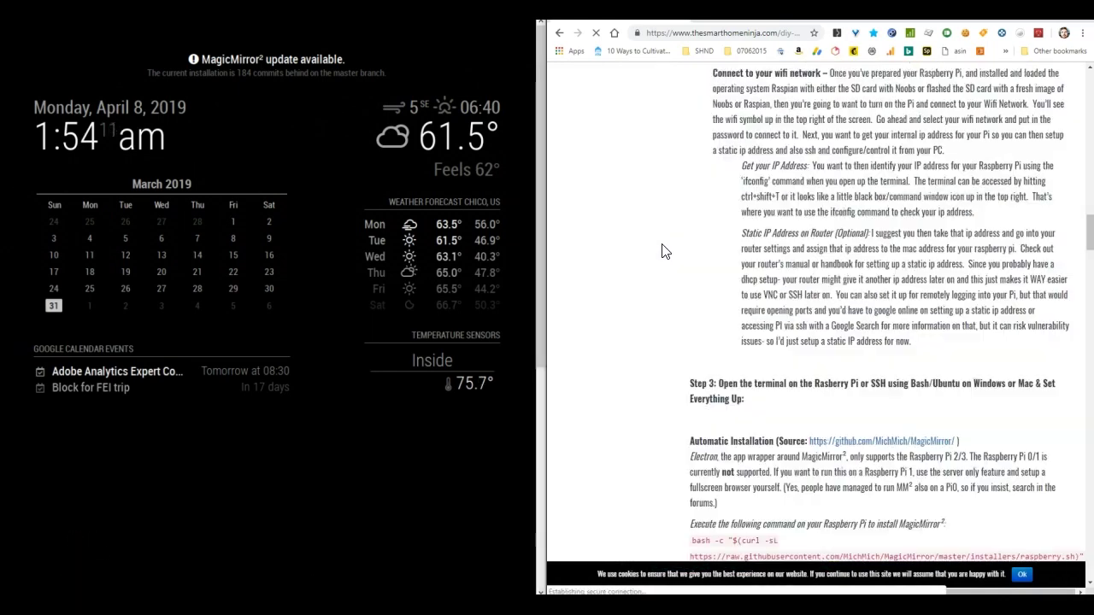
{"action": "scroll", "coordinate": [665, 250], "scroll_direction": "down", "scroll_amount": 15}
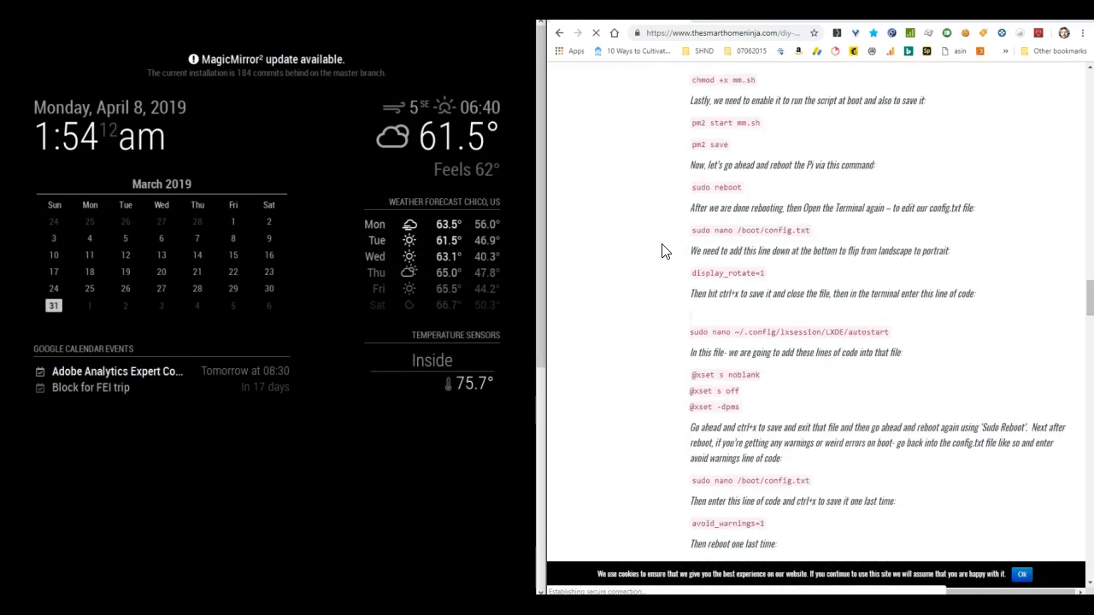
{"action": "scroll", "coordinate": [665, 250], "scroll_direction": "down", "scroll_amount": 1}
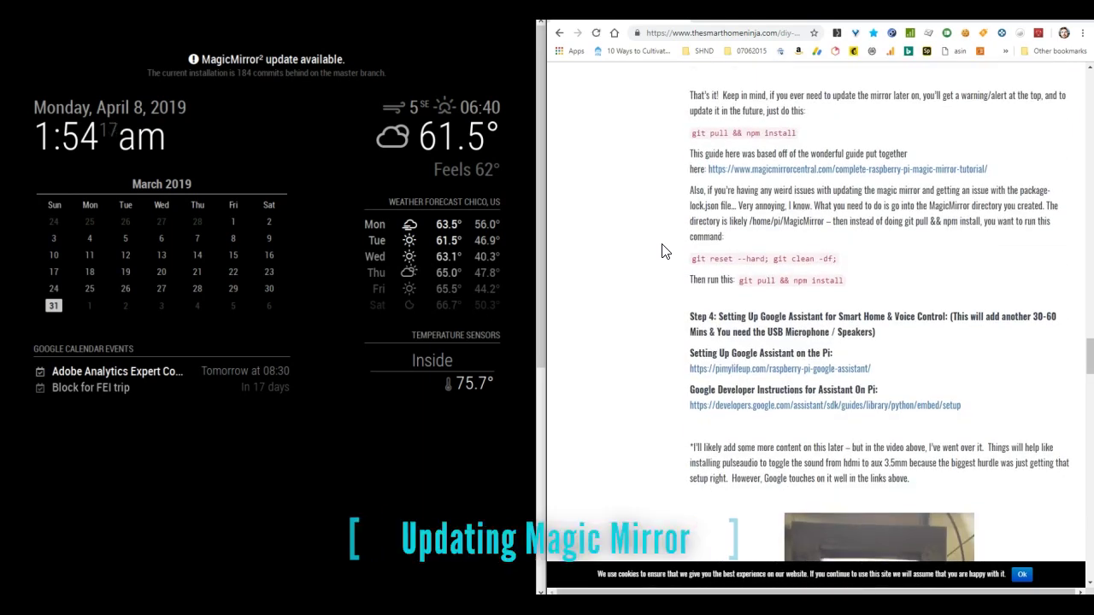
{"action": "scroll", "coordinate": [665, 250], "scroll_direction": "up", "scroll_amount": 1}
{"action": "scroll", "coordinate": [665, 251], "scroll_direction": "up", "scroll_amount": 1}
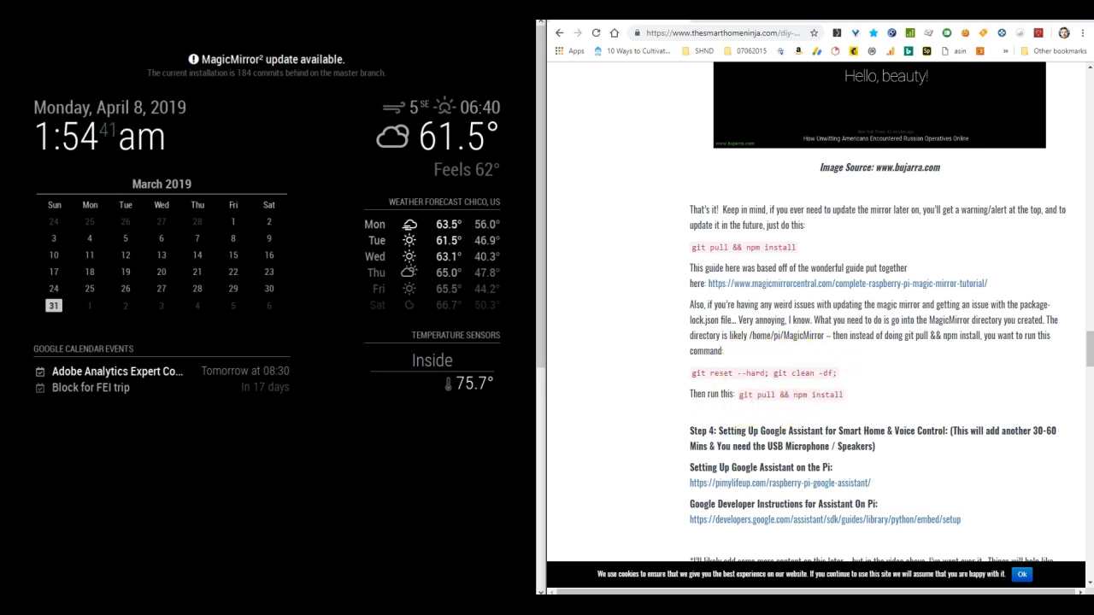
{"action": "key", "text": "ctrl+alt+t"}
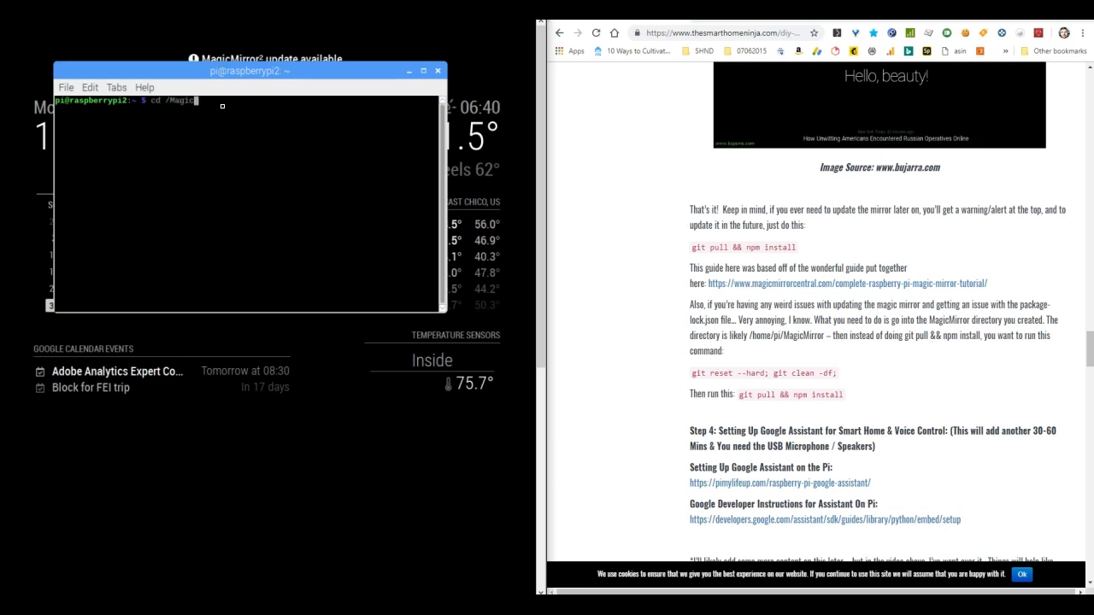
Change into the ~/MagicMirror folder in the terminal with cd ~/MagicMirror.
{"action": "key", "text": "Return"}
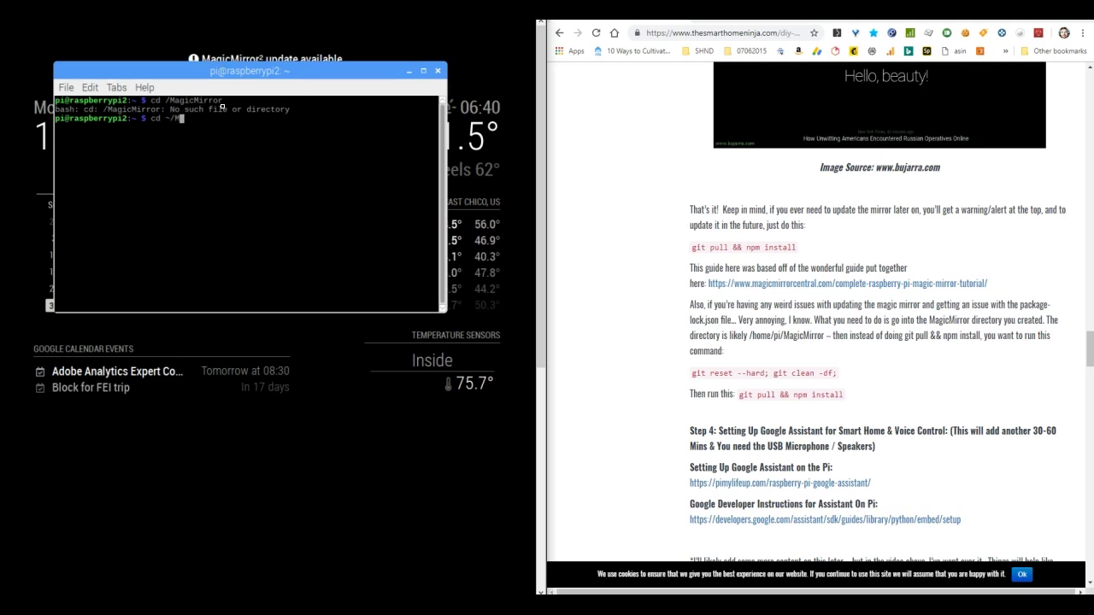
{"action": "type", "text": "cd ~/MagicMirror"}
{"action": "key", "text": "Return"}
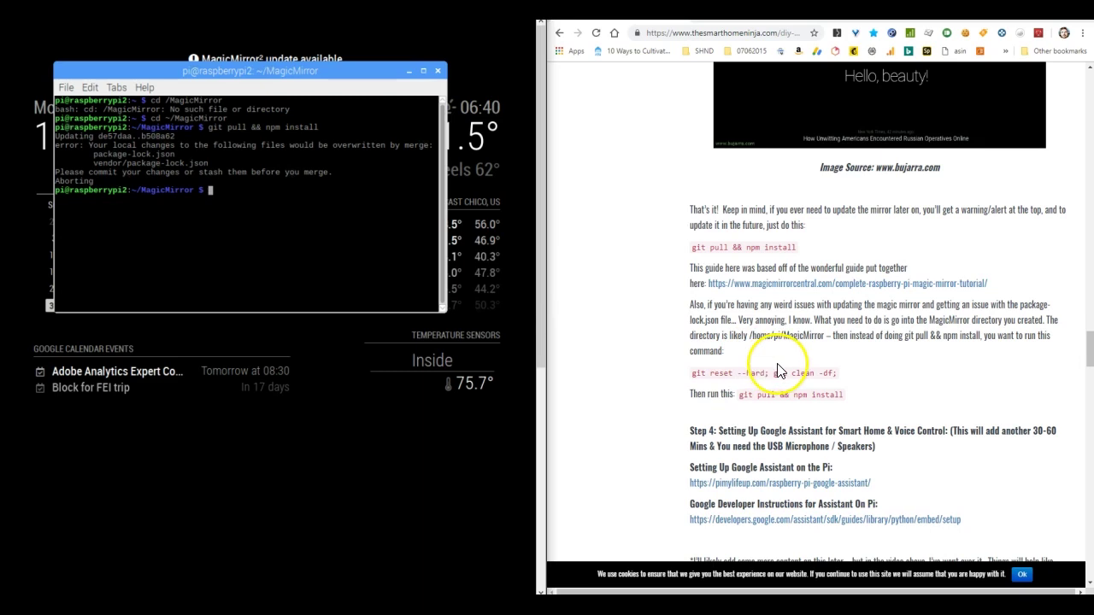
Copy the git reset command from the guide and run it in the Pi terminal.
{"action": "left_click_drag", "start_coordinate": [837, 374], "coordinate": [693, 382]}
{"action": "key", "text": "ctrl+c"}
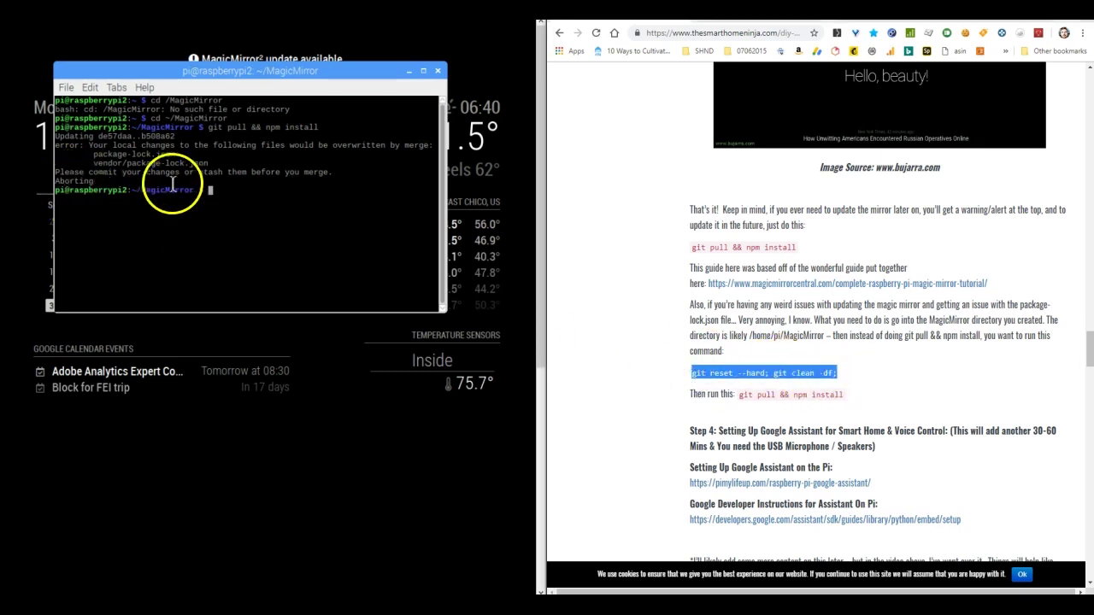
{"action": "left_click", "coordinate": [227, 202]}
{"action": "right_click", "coordinate": [226, 197]}
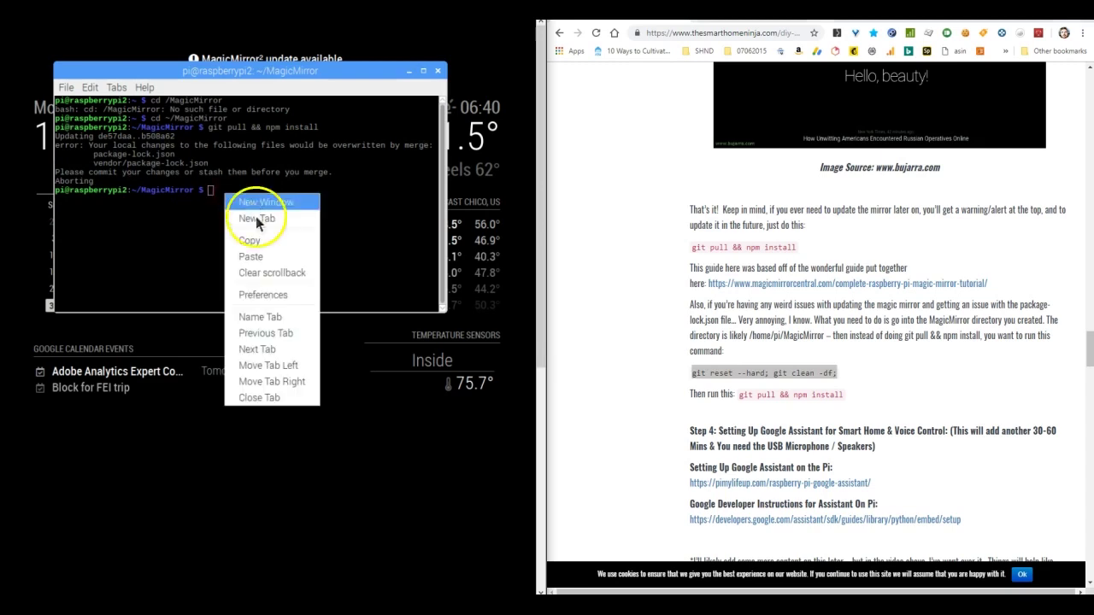
{"action": "left_click", "coordinate": [257, 259]}
{"action": "key", "text": "Return"}
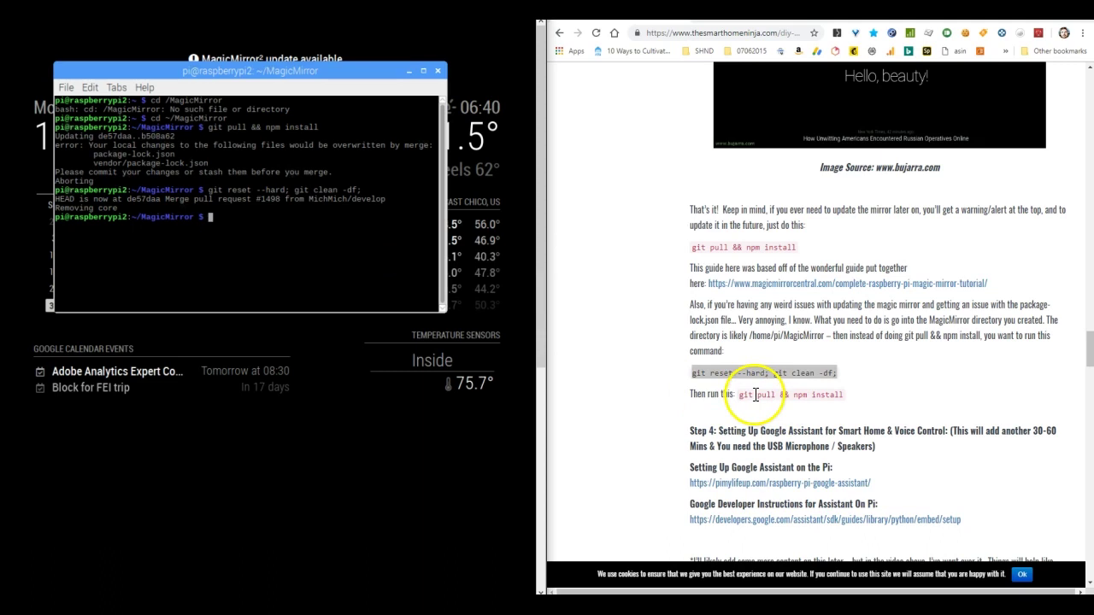
{"action": "left_click", "coordinate": [267, 218]}
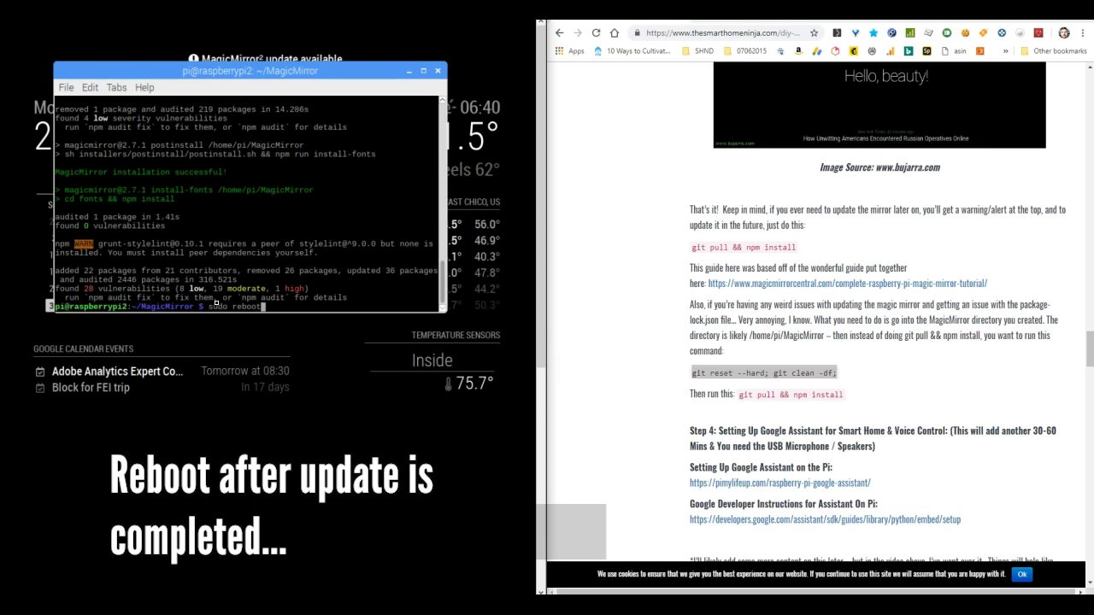
Reboot the Raspberry Pi with sudo reboot and return to the terminal.
{"action": "key", "text": "Return"}
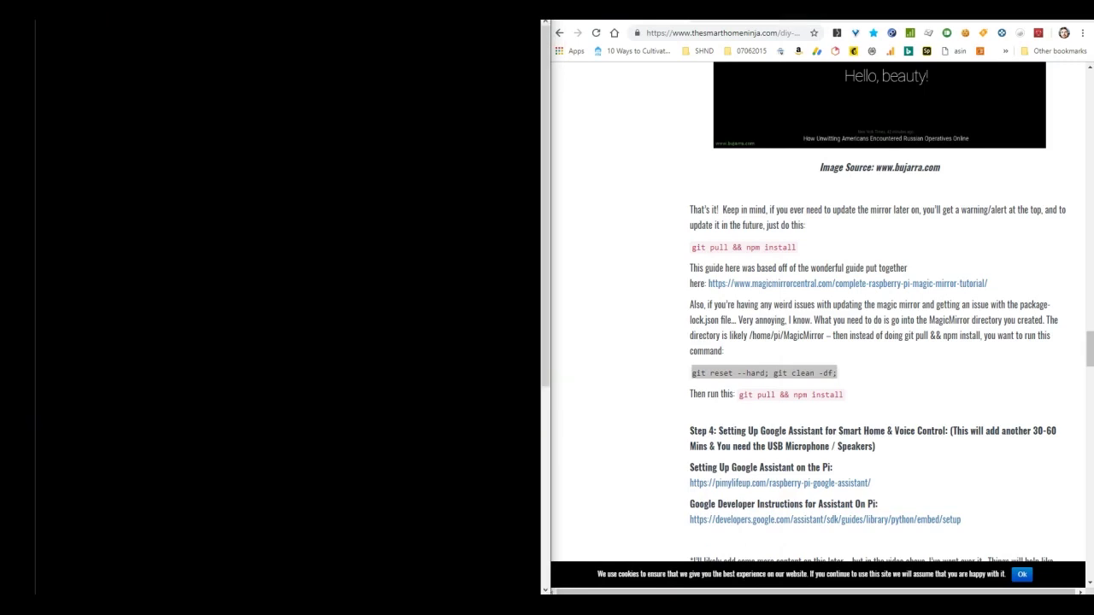
{"action": "left_click", "coordinate": [543, 148]}
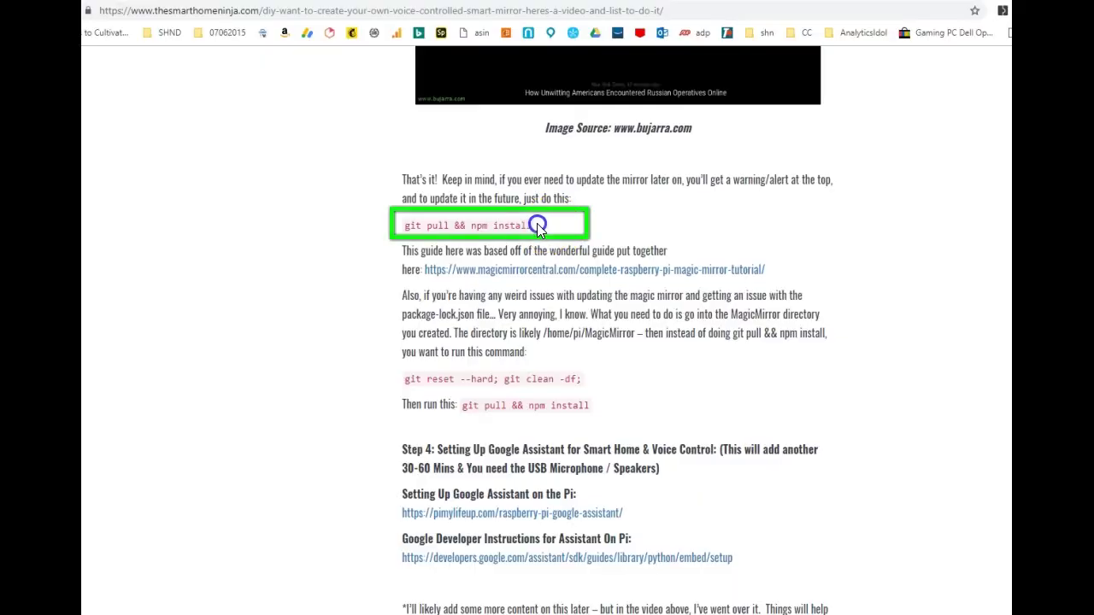
Copy the git reset command from the guide and paste it into the Pi terminal.
{"action": "left_click_drag", "start_coordinate": [536, 223], "coordinate": [403, 235]}
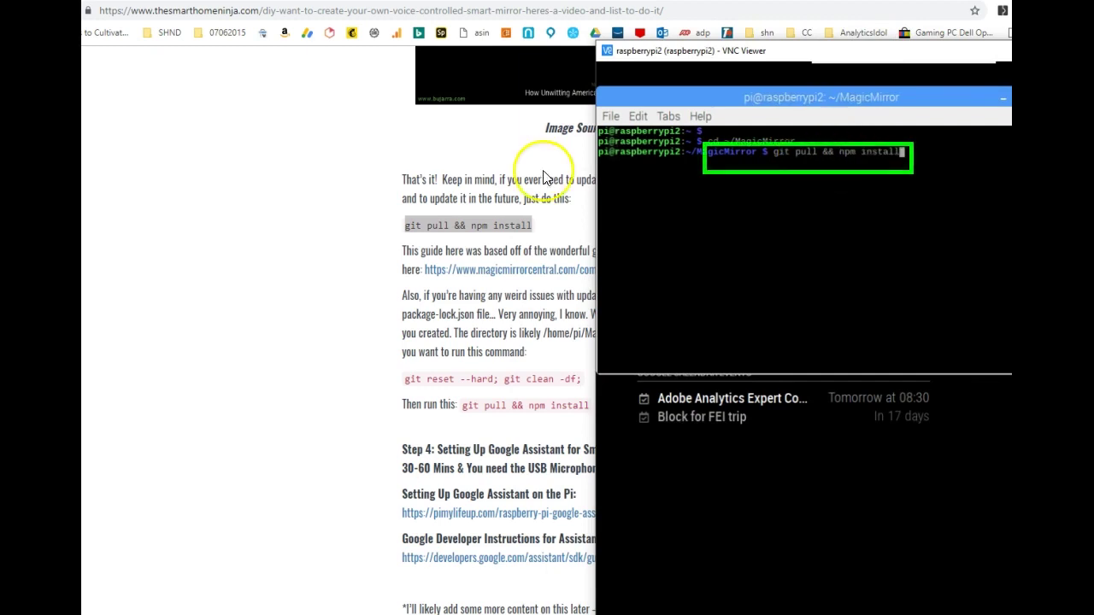
{"action": "key", "text": "BackSpace"}
{"action": "key", "text": "BackSpace"}
{"action": "key", "text": "BackSpace"}
{"action": "key", "text": "BackSpace"}
{"action": "key", "text": "BackSpace"}
{"action": "key", "text": "BackSpace"}
{"action": "key", "text": "BackSpace"}
{"action": "key", "text": "BackSpace"}
{"action": "key", "text": "BackSpace"}
{"action": "key", "text": "BackSpace"}
{"action": "key", "text": "BackSpace"}
{"action": "key", "text": "BackSpace"}
{"action": "key", "text": "BackSpace"}
{"action": "key", "text": "BackSpace"}
{"action": "key", "text": "BackSpace"}
{"action": "key", "text": "BackSpace"}
{"action": "key", "text": "BackSpace"}
{"action": "key", "text": "BackSpace"}
{"action": "key", "text": "BackSpace"}
{"action": "key", "text": "BackSpace"}
{"action": "key", "text": "BackSpace"}
{"action": "key", "text": "BackSpace"}
{"action": "key", "text": "BackSpace"}
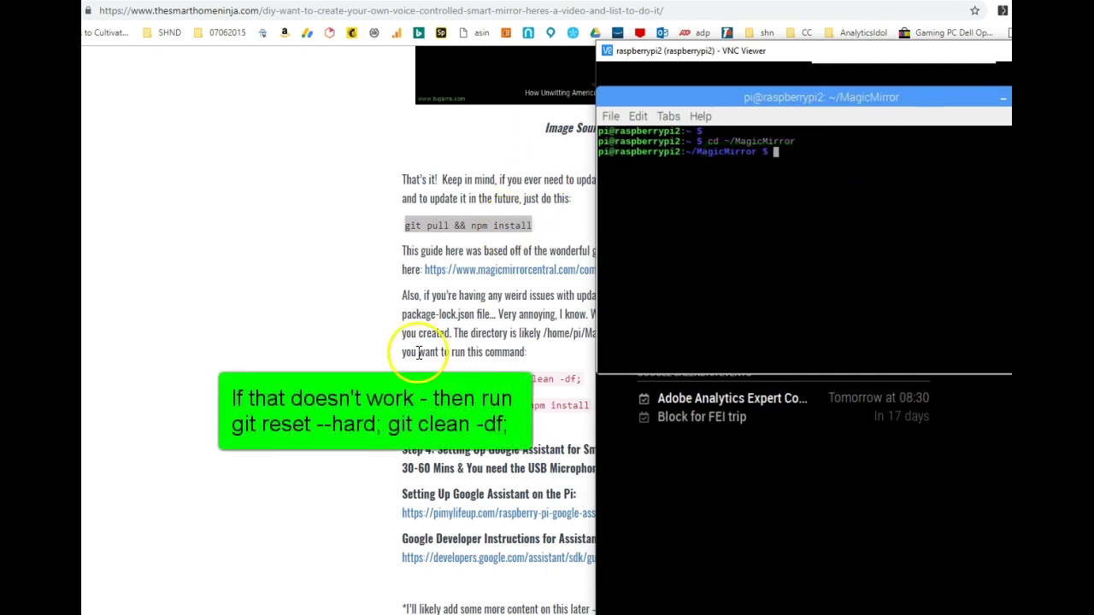
{"action": "left_click_drag", "start_coordinate": [406, 378], "coordinate": [587, 379]}
{"action": "key", "text": "alt+Tab"}
{"action": "left_click", "coordinate": [779, 152]}
{"action": "right_click", "coordinate": [790, 175]}
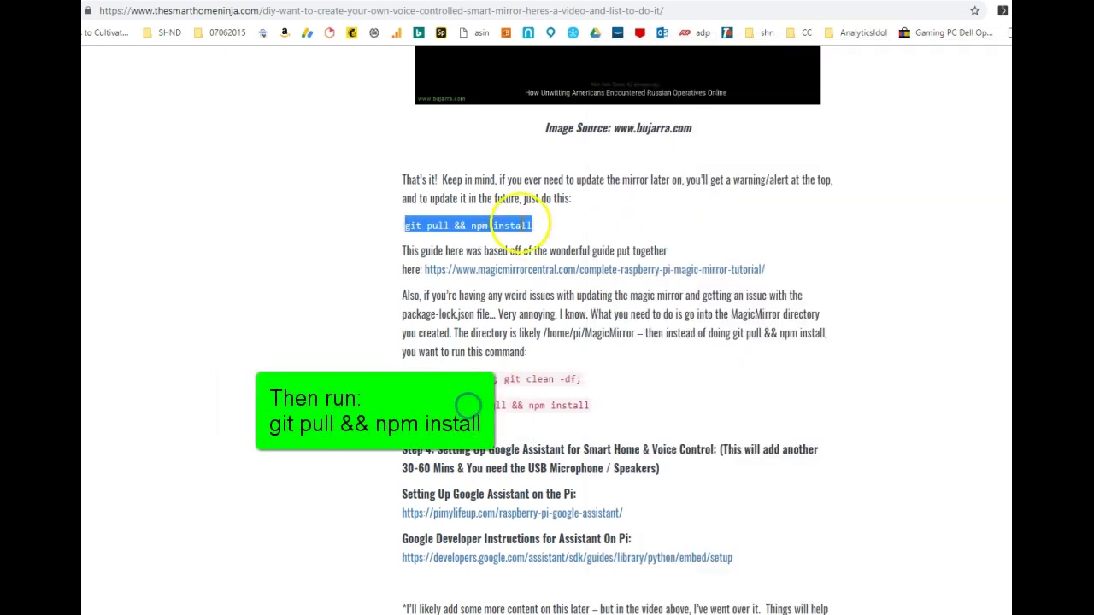
Paste and run git pull && npm install in the terminal.
{"action": "key", "text": "ctrl+c"}
{"action": "key", "text": "alt+Tab"}
{"action": "right_click", "coordinate": [781, 183]}
{"action": "left_click", "coordinate": [808, 253]}
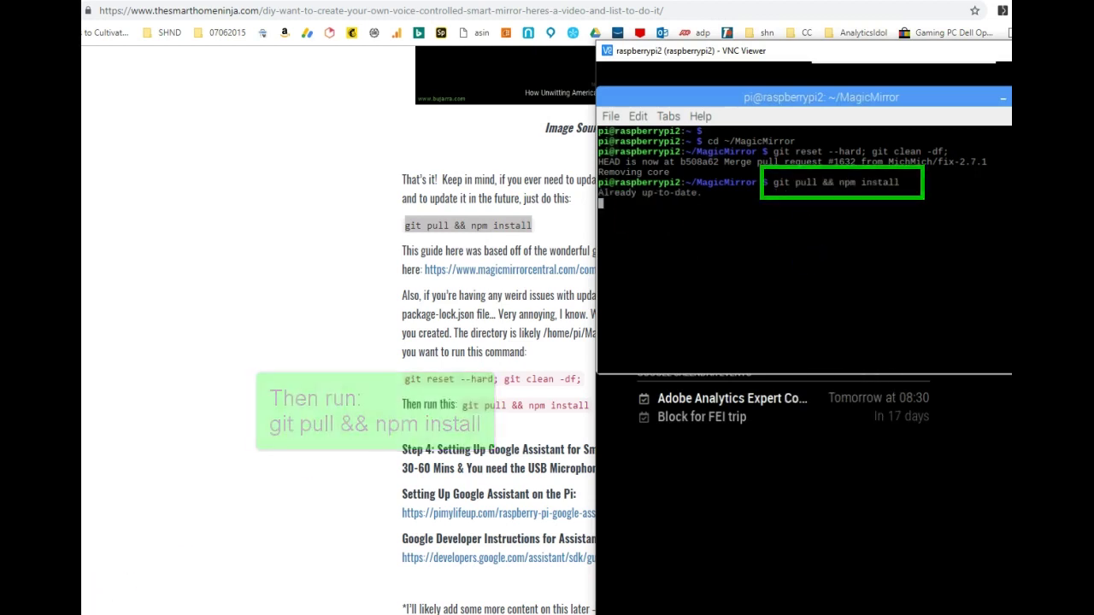
{"action": "left_click", "coordinate": [524, 407]}
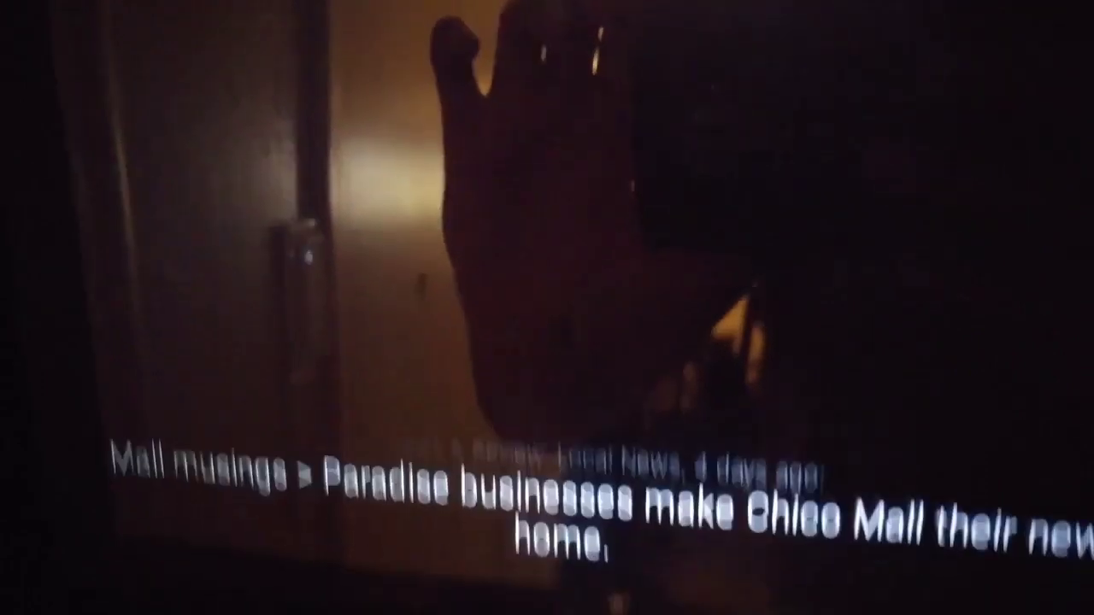
Circle the 'Paradise businesses make Chico Mall their new home' news headline.
{"action": "mouse_move", "coordinate": [229, 260]}
{"action": "left_mouse_down"}
{"action": "mouse_move", "coordinate": [69, 342]}
{"action": "mouse_move", "coordinate": [642, 447]}
{"action": "left_mouse_up"}
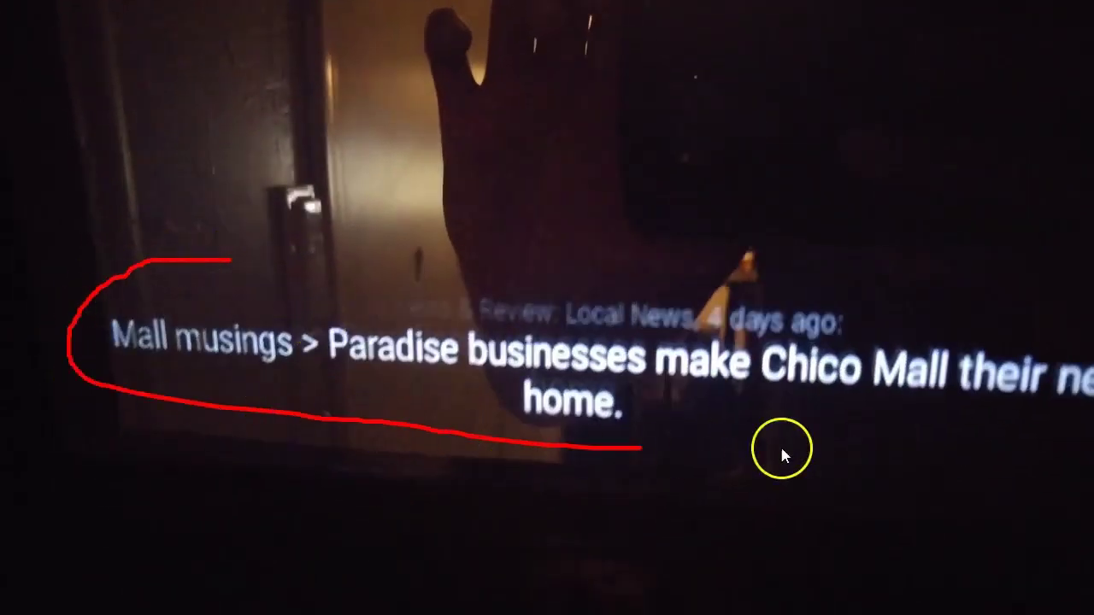